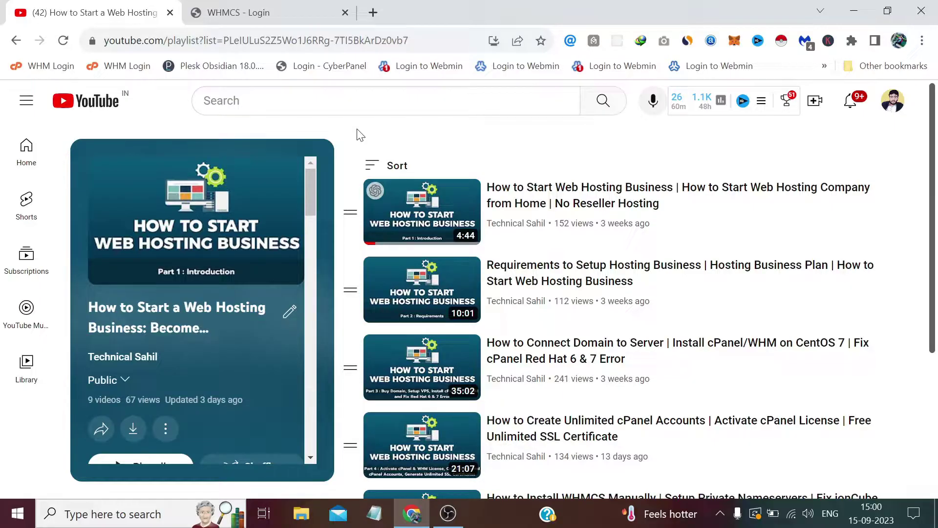
# Sign in to the WHMCS admin area and dismiss the What's New announcement.
pyautogui.click(257, 11)
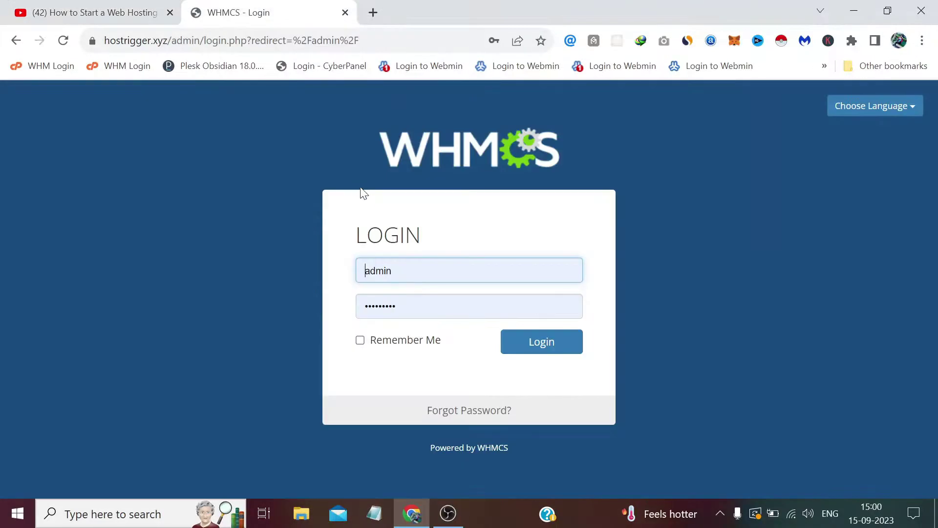
pyautogui.click(526, 350)
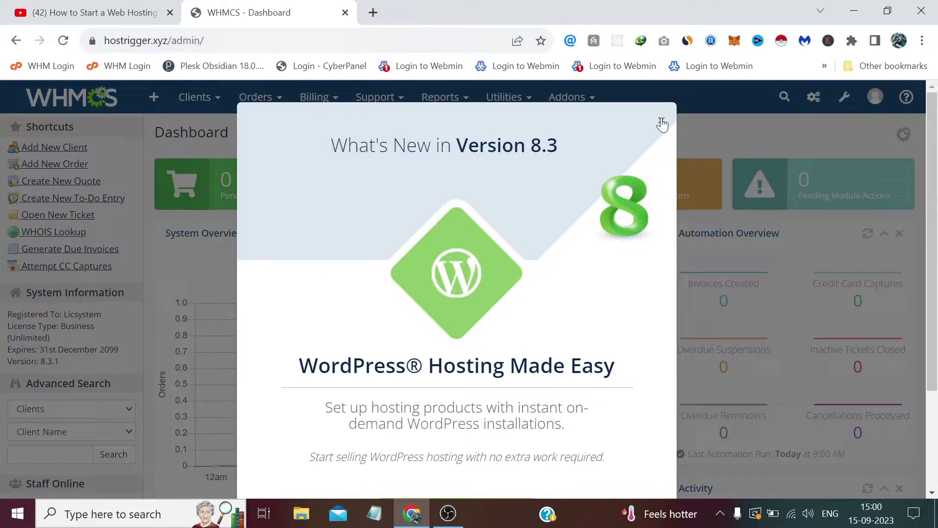
pyautogui.click(661, 120)
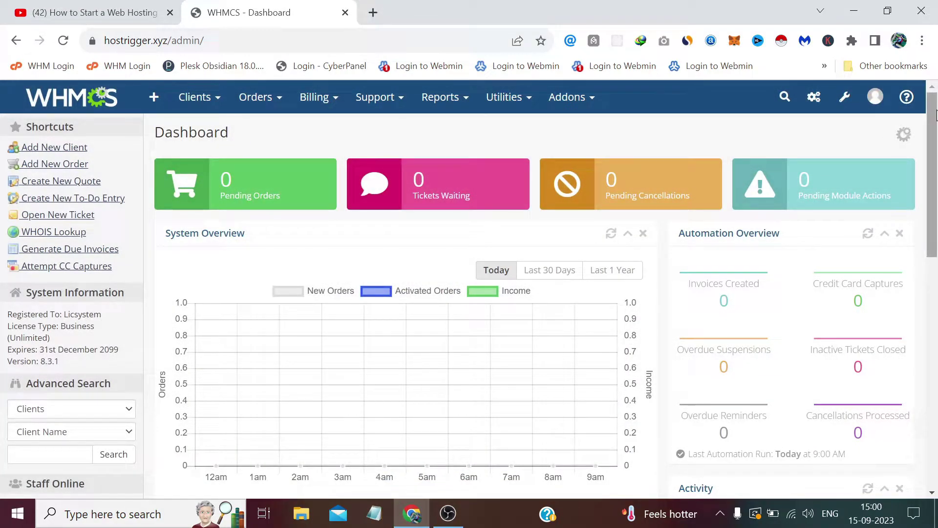
# Search System Settings for 'tax' and open Tax Configuration, confirming the admin password.
pyautogui.moveTo(844, 97)
pyautogui.click(740, 134)
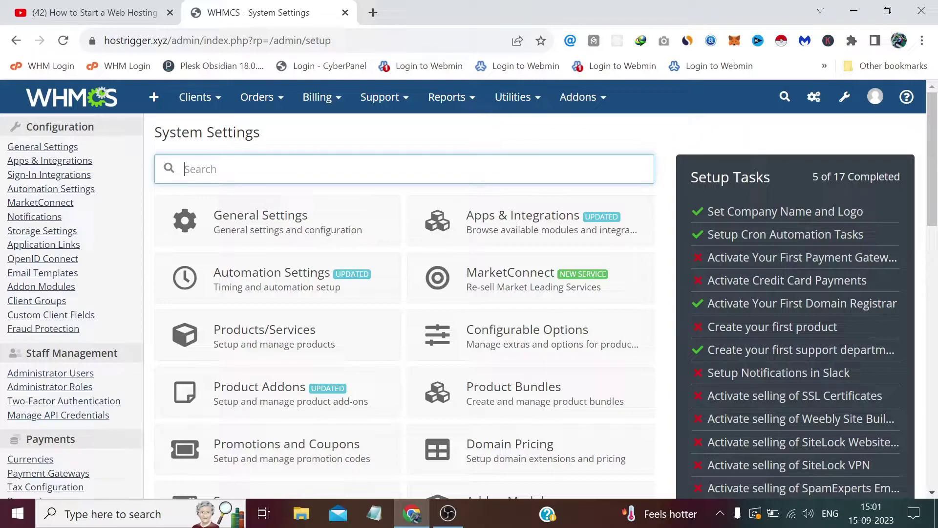
pyautogui.write('tax')
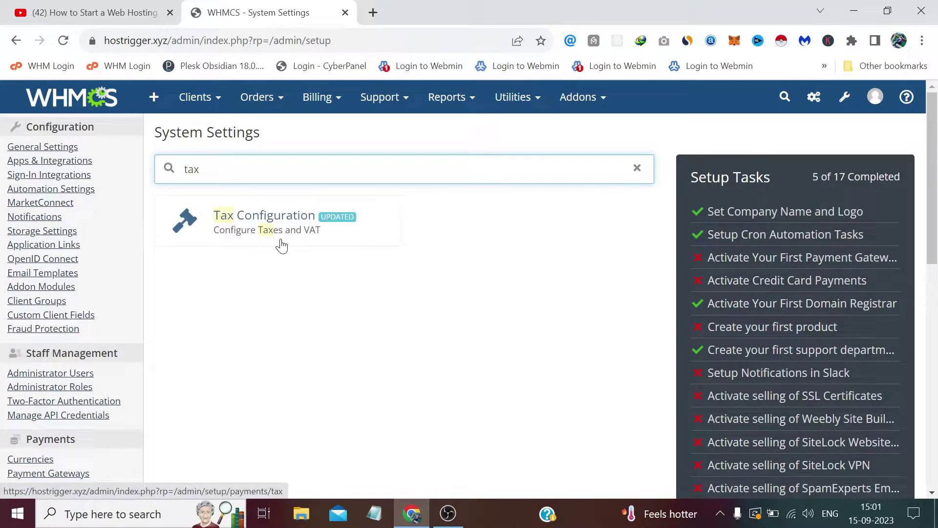
pyautogui.click(260, 243)
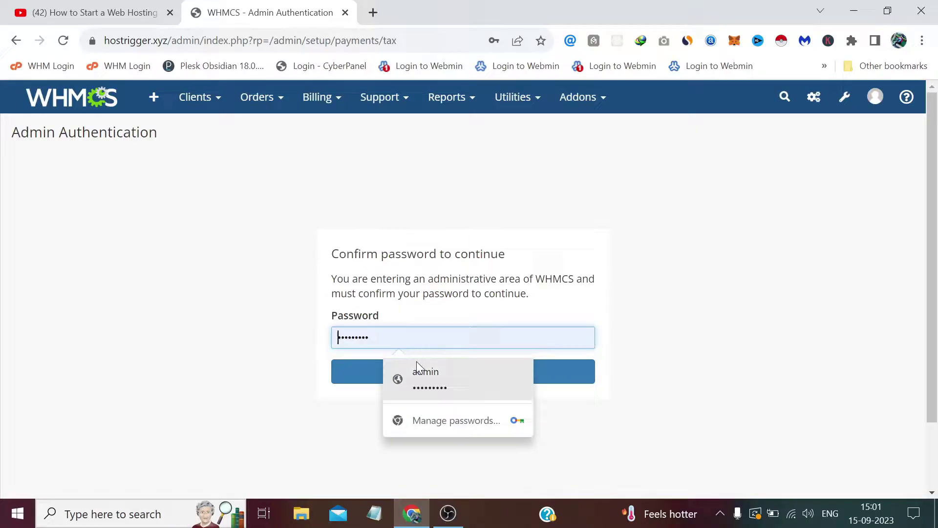
pyautogui.click(418, 372)
pyautogui.click(452, 377)
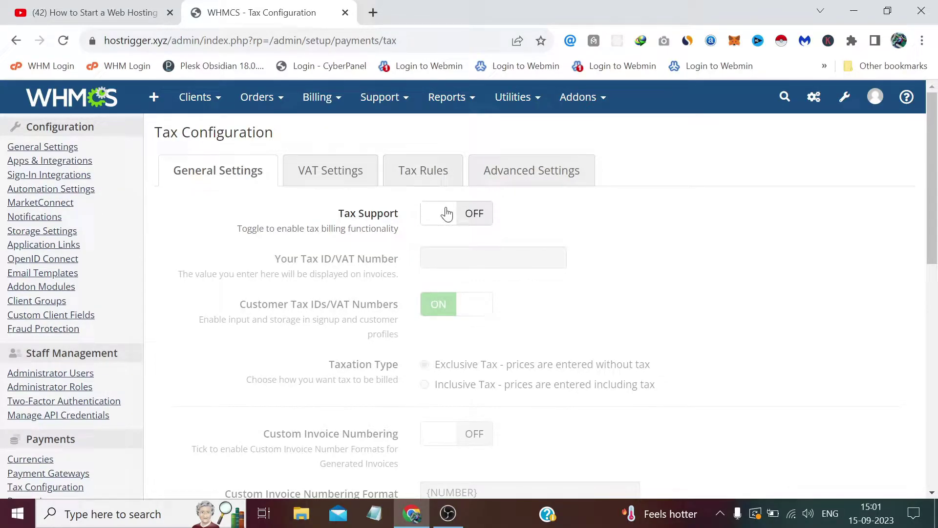
# Switch Tax Support on and paste GSTNUMBER into the Tax ID/VAT Number field.
pyautogui.click(466, 215)
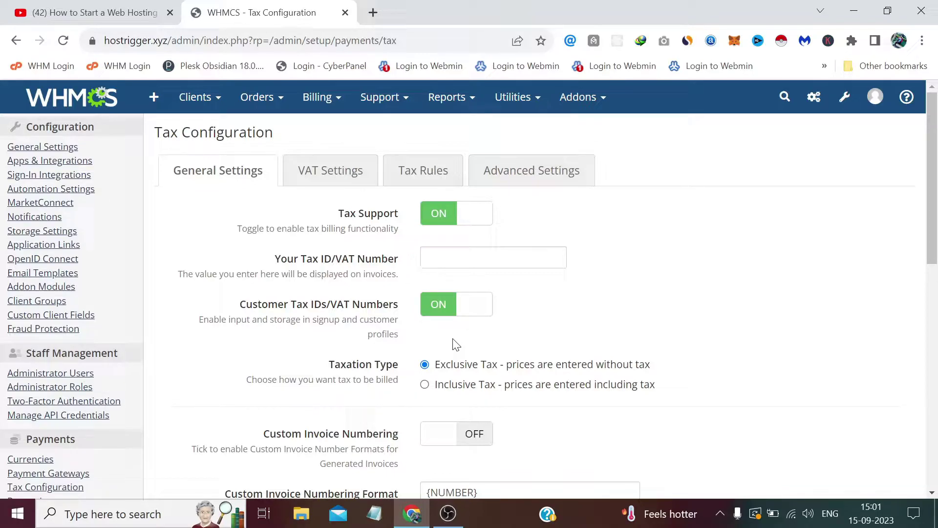
pyautogui.click(488, 257)
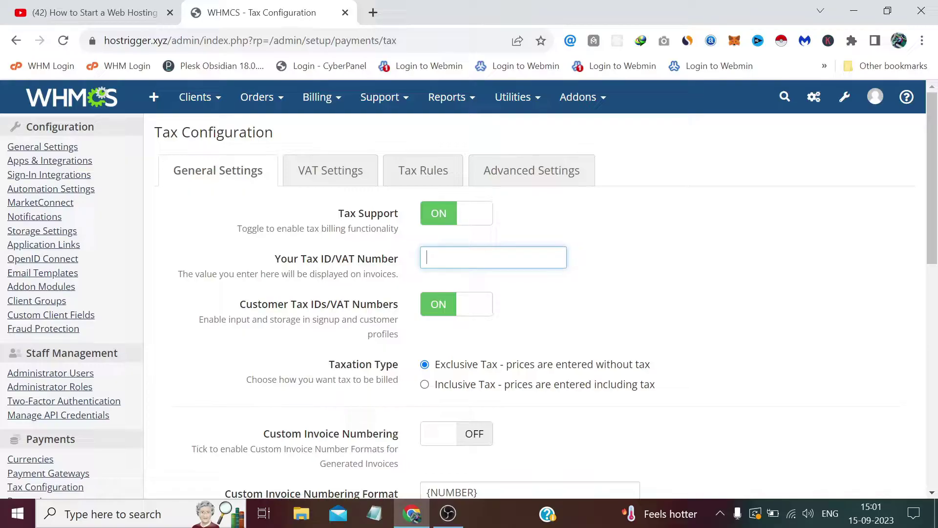
pyautogui.write('GSTNUMBER')
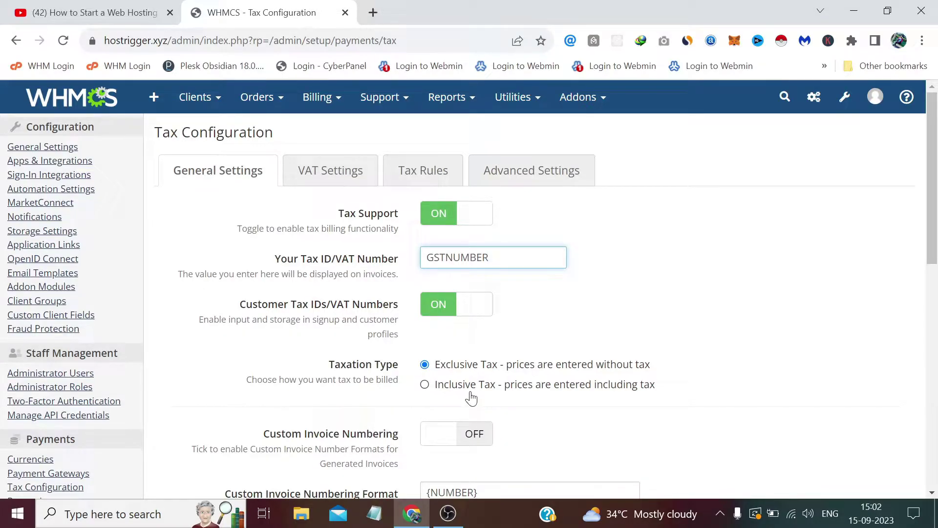
pyautogui.click(462, 389)
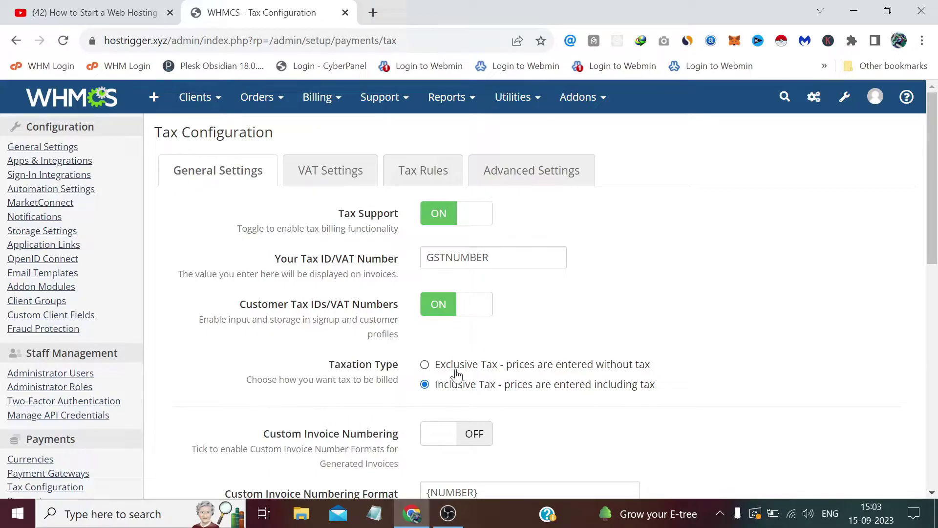
pyautogui.click(460, 370)
# Turn on custom invoice numbering in the general tax settings.
pyautogui.scroll(-3, 460, 373)
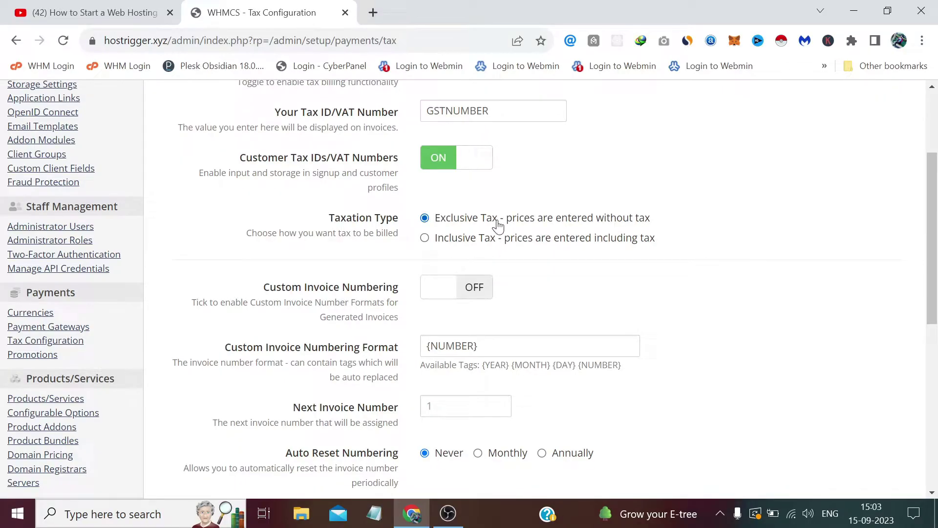
pyautogui.scroll(-1, 503, 224)
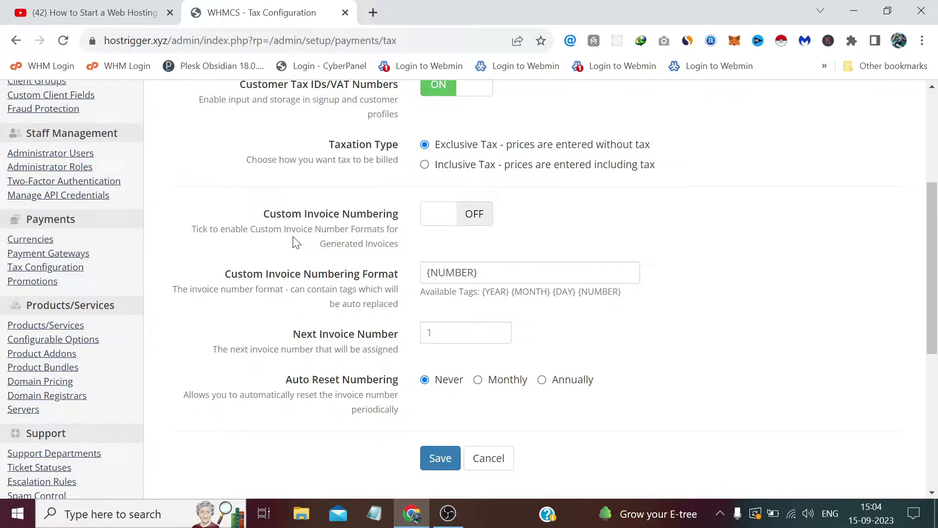
pyautogui.click(449, 216)
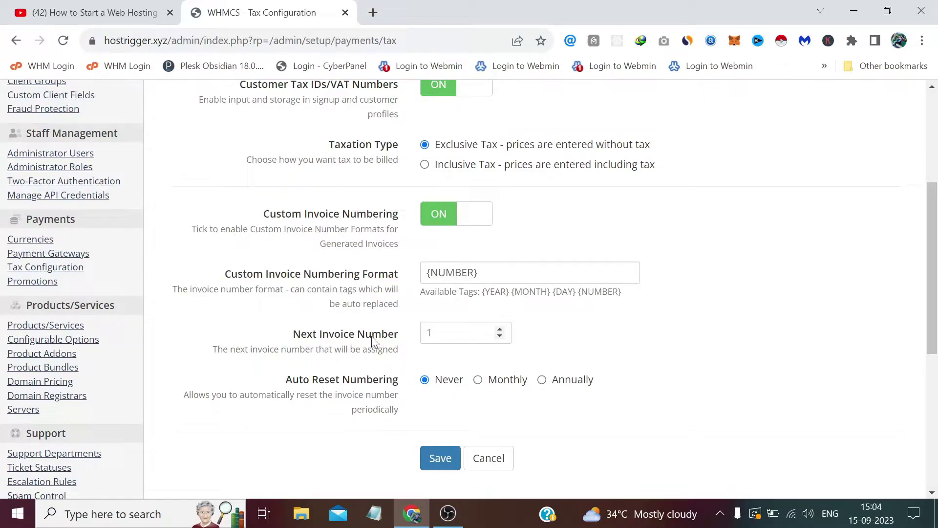
pyautogui.click(430, 332)
pyautogui.write('123')
pyautogui.moveTo(444, 333); pyautogui.dragTo(351, 328)
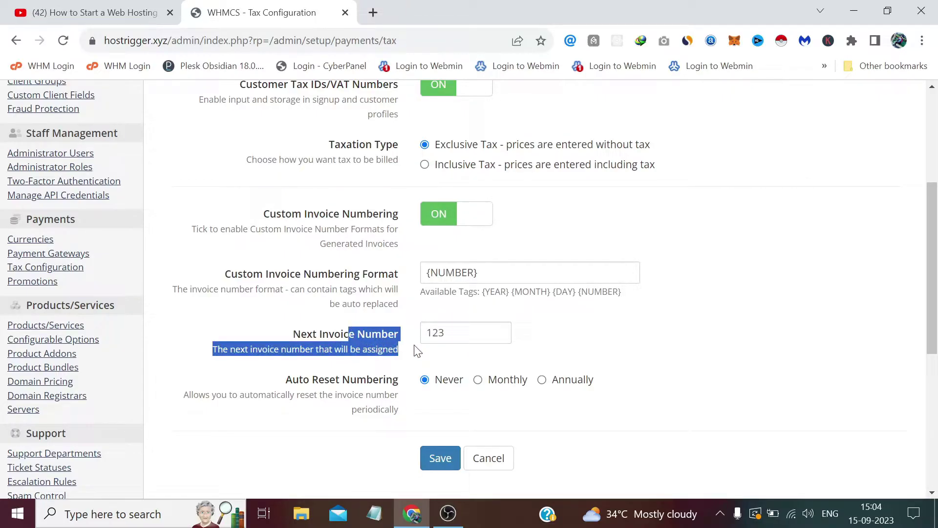
pyautogui.press('Tab')
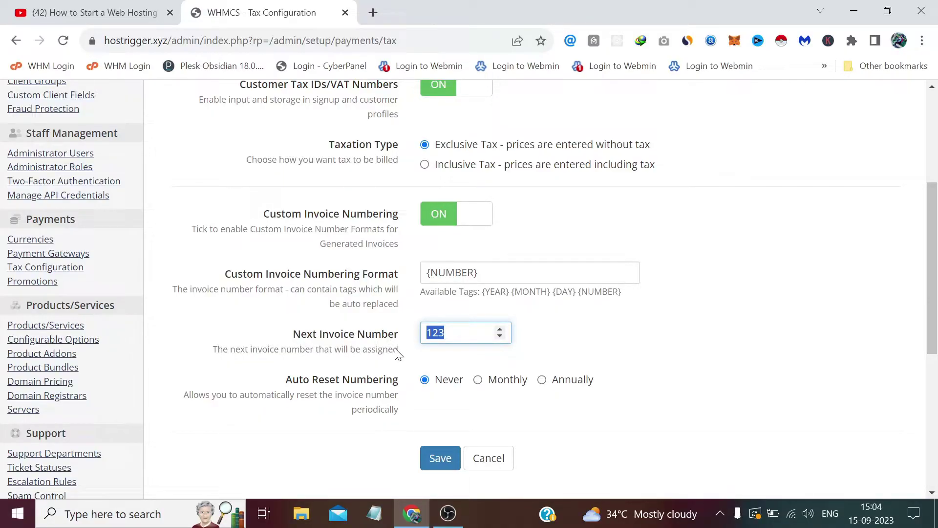
pyautogui.moveTo(403, 349); pyautogui.dragTo(362, 337)
pyautogui.click(413, 328)
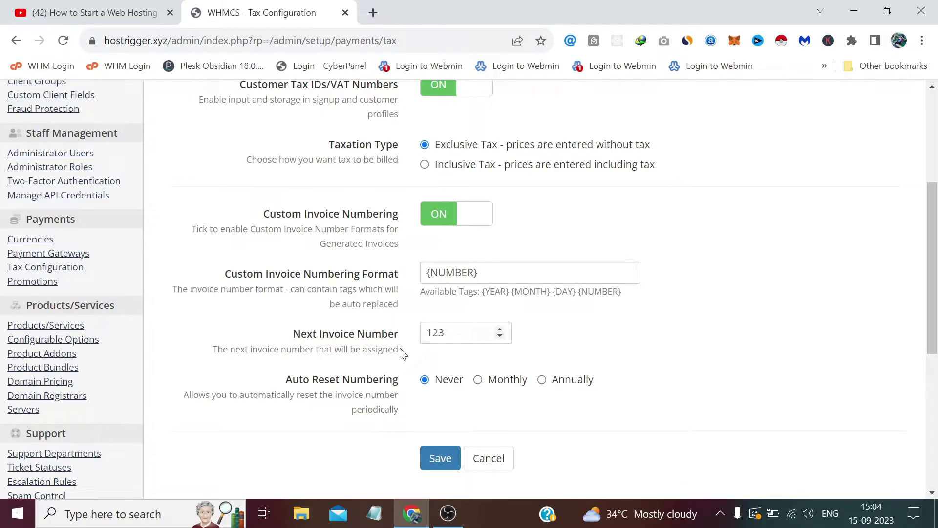
# Set the next invoice number to 1 and save the settings.
pyautogui.scroll(-3, 403, 353)
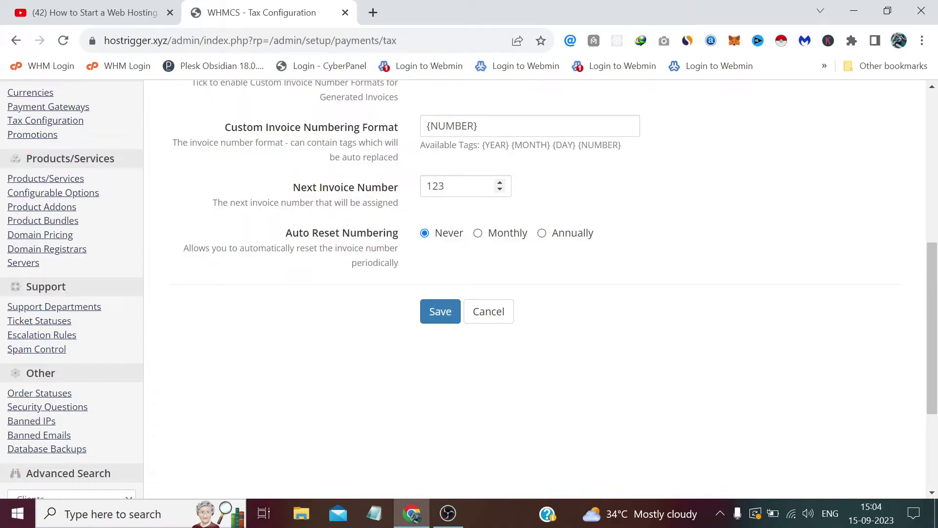
pyautogui.doubleClick(436, 187)
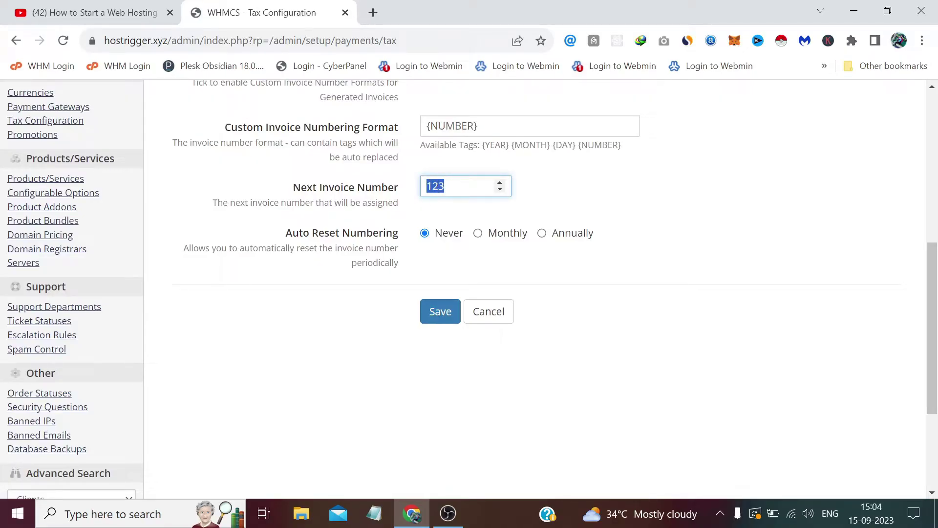
pyautogui.write('1')
pyautogui.click(442, 312)
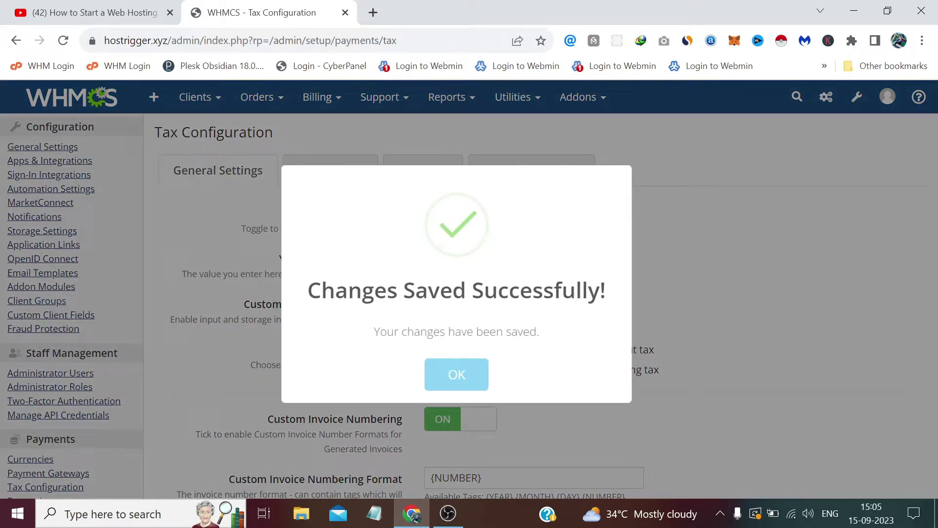
pyautogui.click(455, 375)
# Add a Level 1 tax rule named GST at 18% for all countries and states.
pyautogui.click(419, 173)
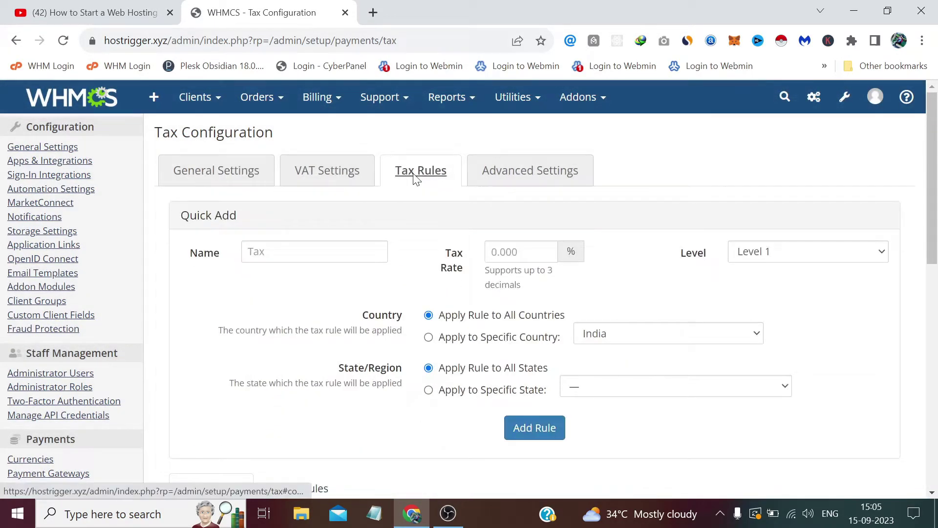
pyautogui.click(294, 252)
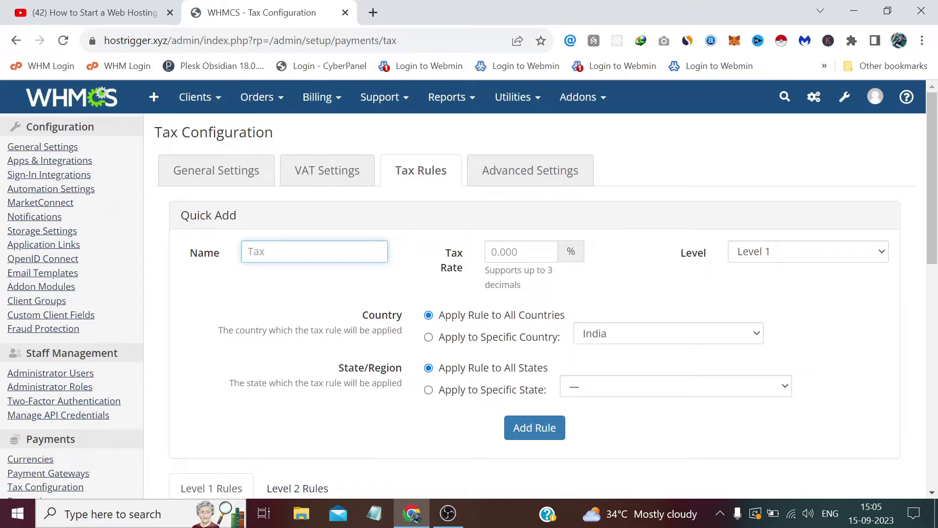
pyautogui.write('GST')
pyautogui.click(520, 252)
pyautogui.write('18')
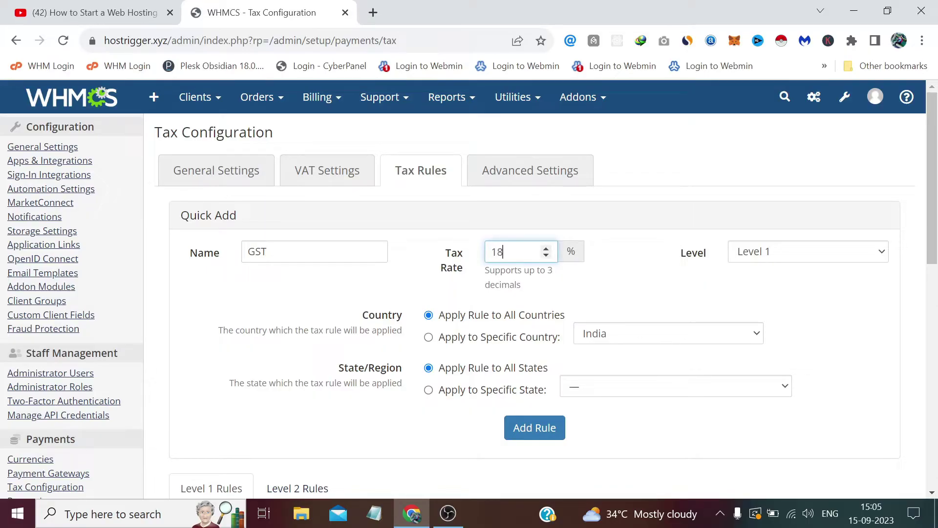
pyautogui.press('Tab')
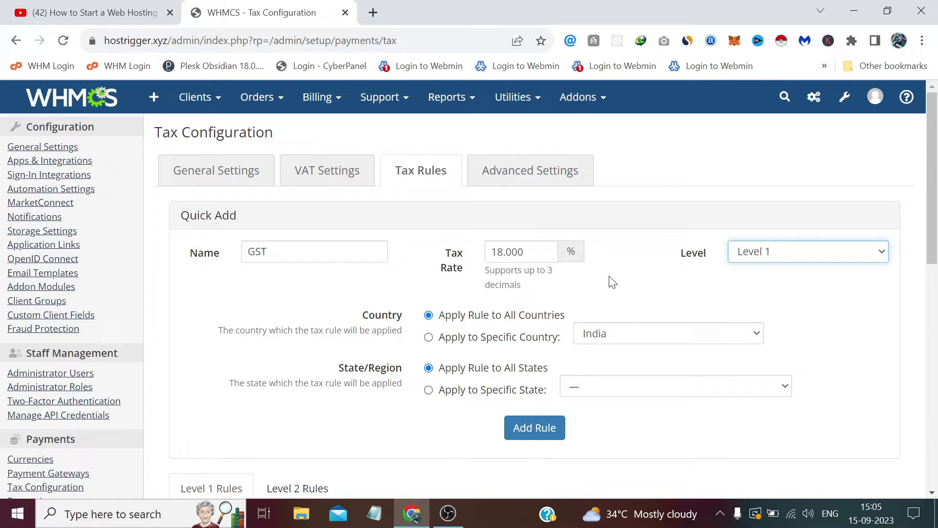
pyautogui.hotkey('shift', 'Tab')
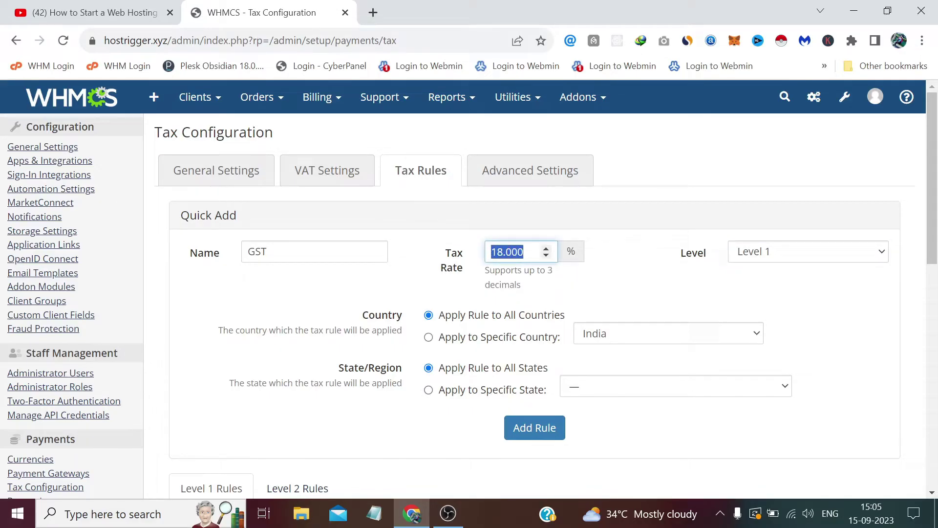
pyautogui.press('Tab')
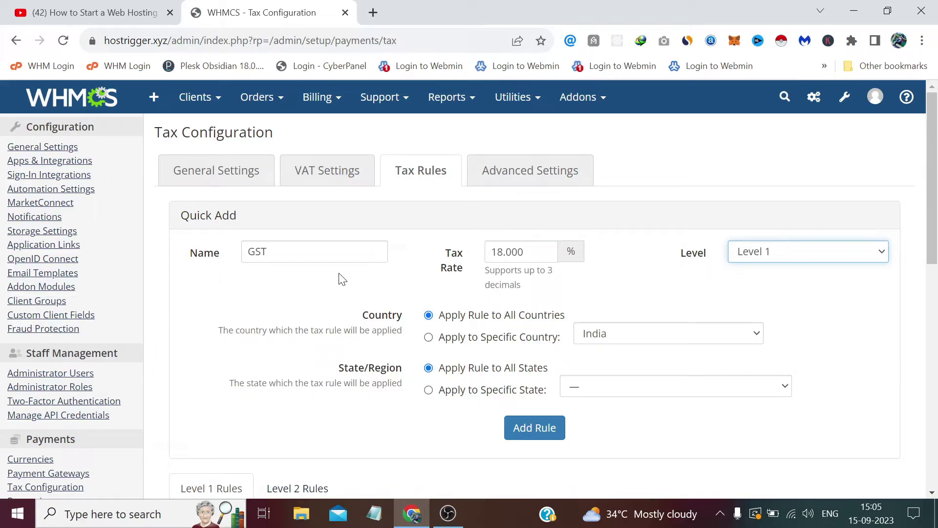
pyautogui.click(540, 437)
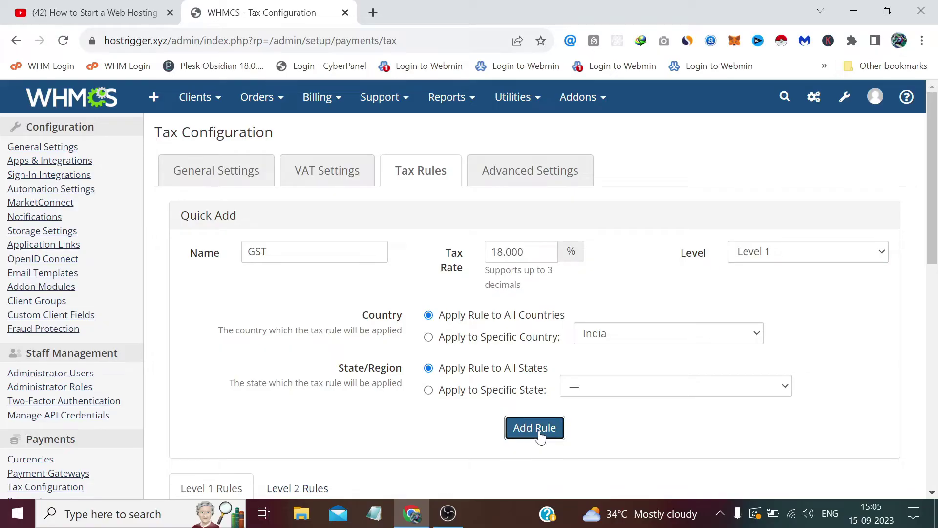
pyautogui.scroll(-6, 461, 314)
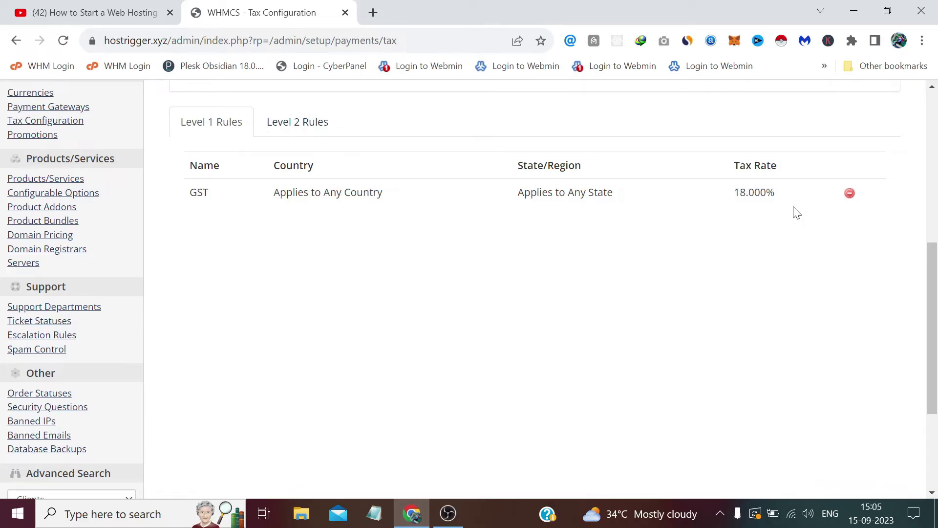
pyautogui.scroll(7, 797, 213)
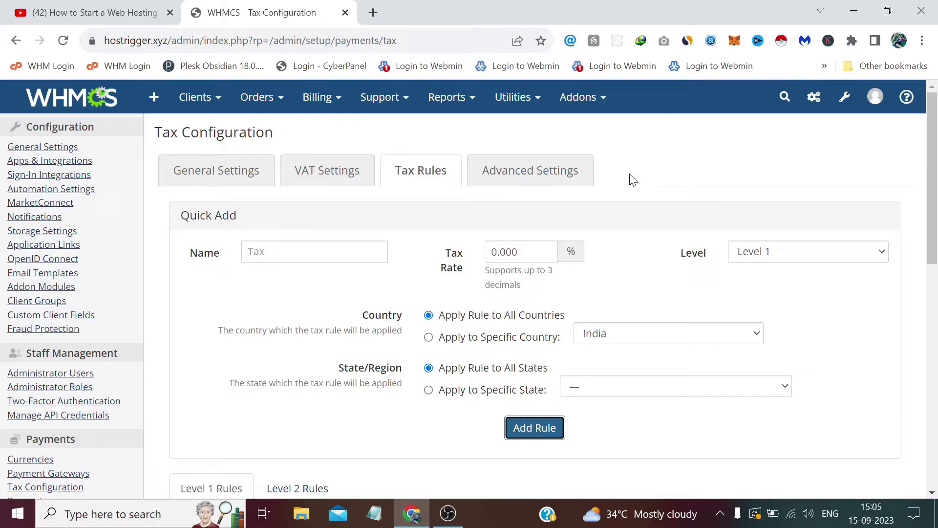
# Review the Advanced Settings options, then return to General Settings via Tax Rules.
pyautogui.click(504, 177)
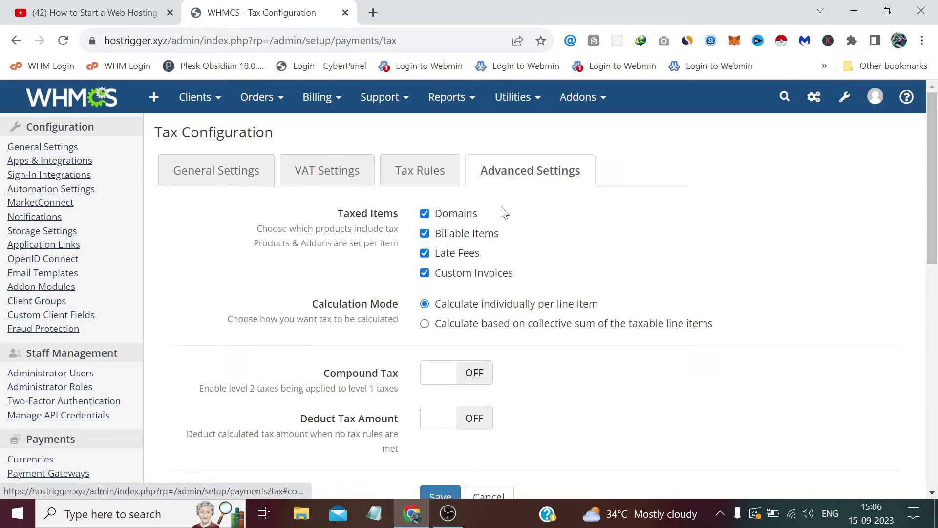
pyautogui.scroll(-2, 503, 271)
pyautogui.scroll(1, 504, 272)
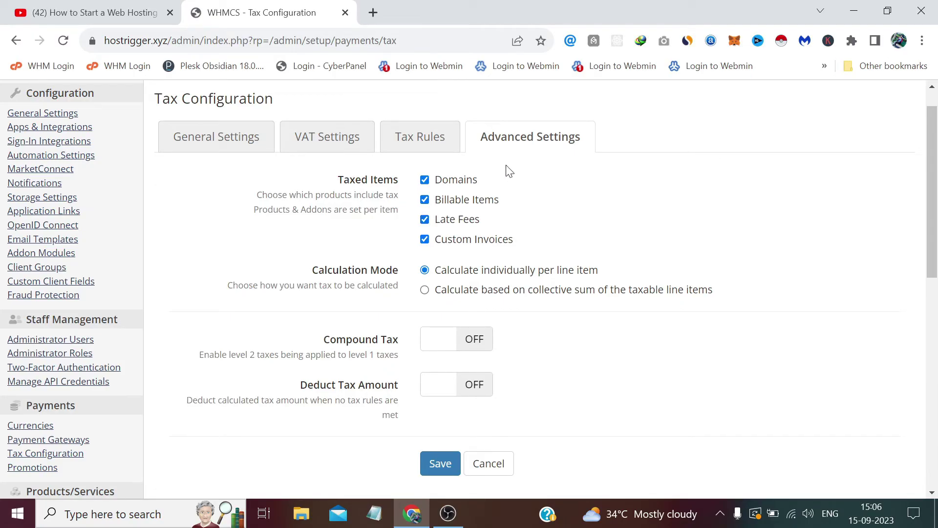
pyautogui.click(423, 141)
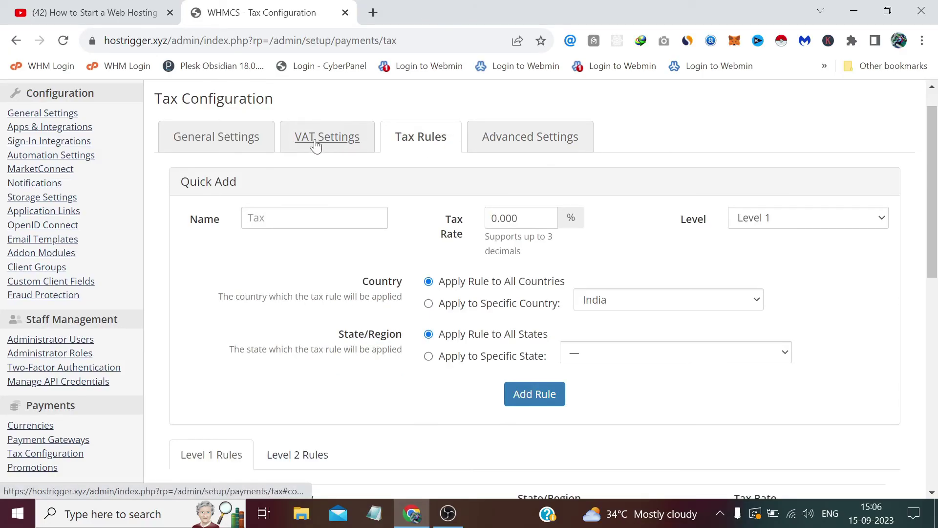
pyautogui.click(244, 148)
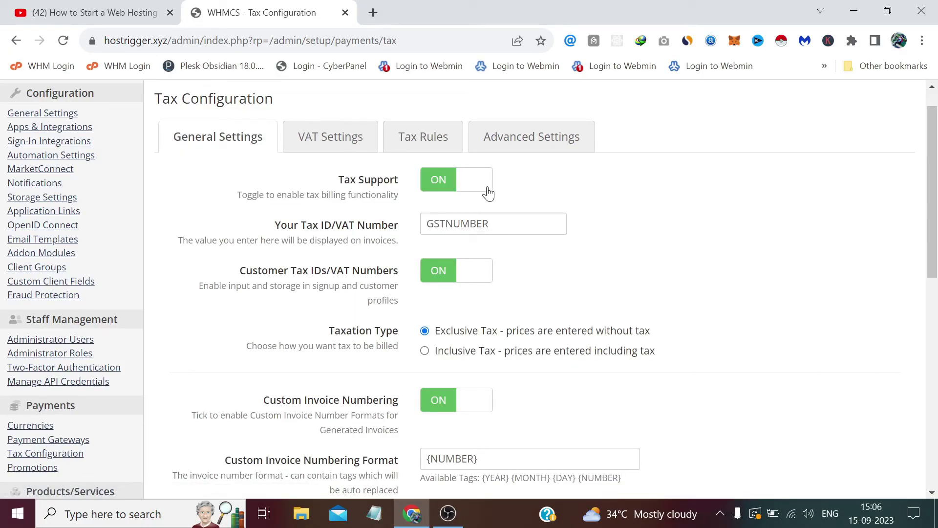